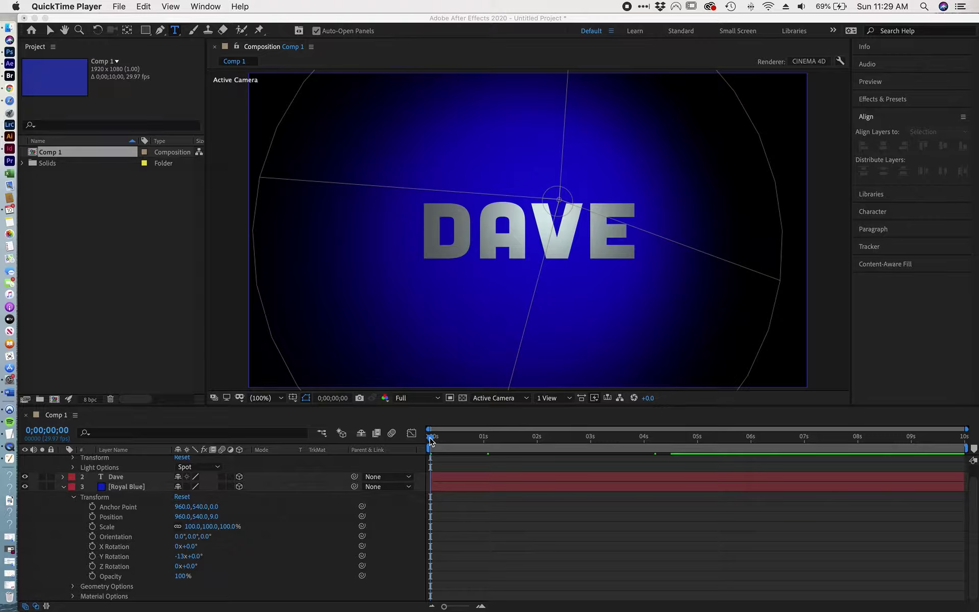
Preview the DAVE text spinning over the Royal Blue solid, then refold and reopen Royal Blue's Transform.
click(429, 439)
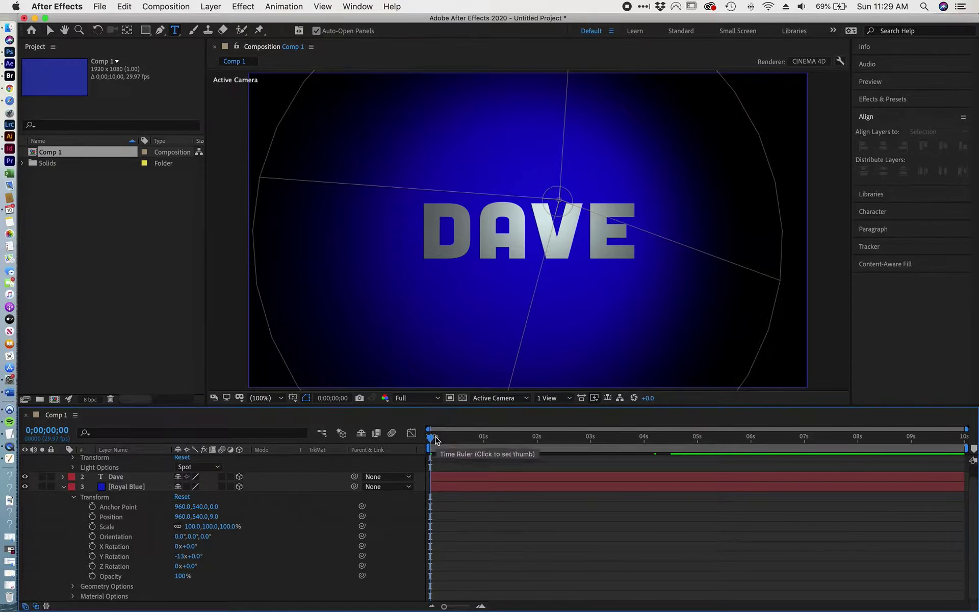
mouse_move(430, 439)
mouse_down()
mouse_move(460, 441)
mouse_move(429, 442)
mouse_up()
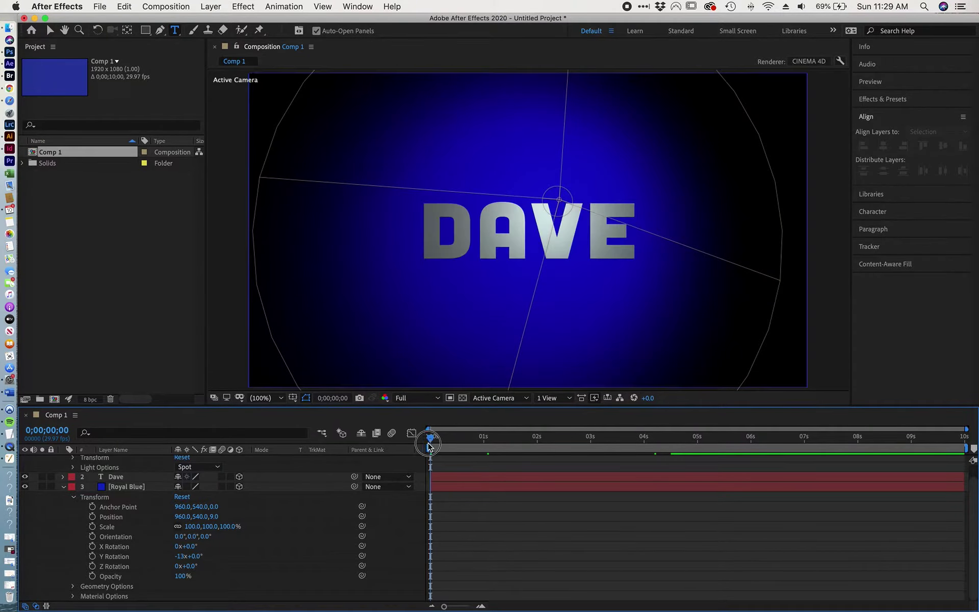
click(63, 487)
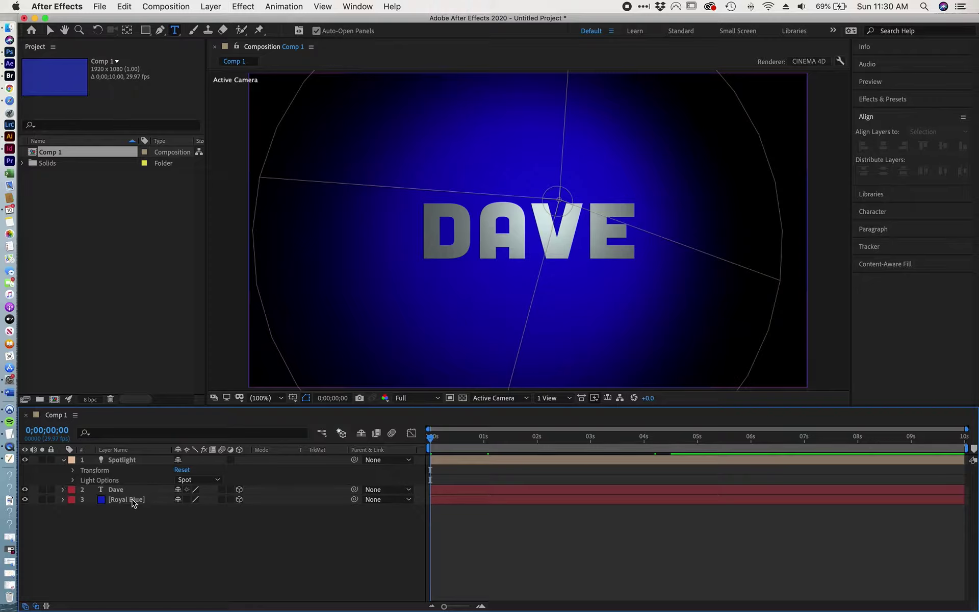
click(63, 500)
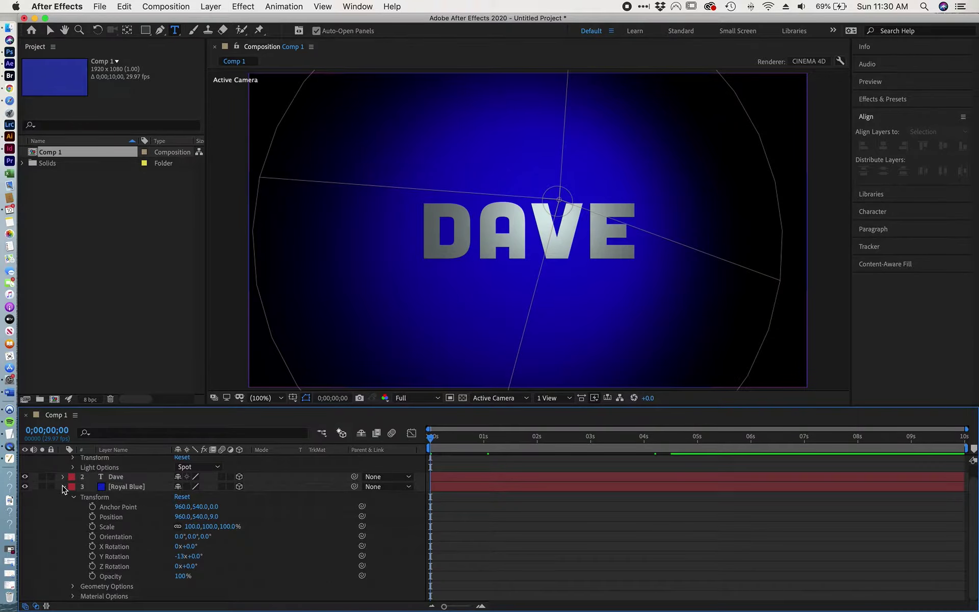
scroll(64, 476, up, 1)
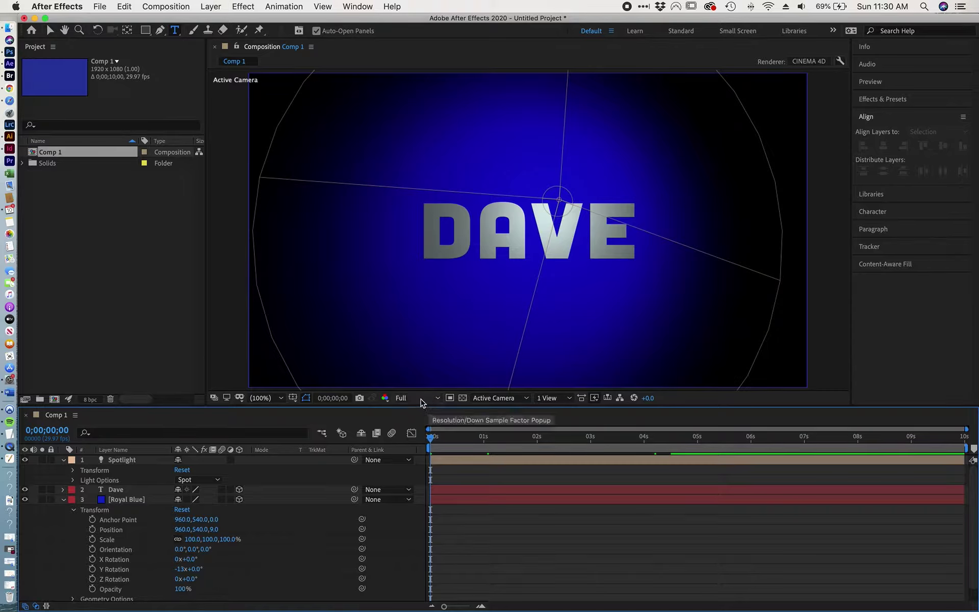
Set the viewer resolution to Half and switch the 3D view to Top.
click(438, 399)
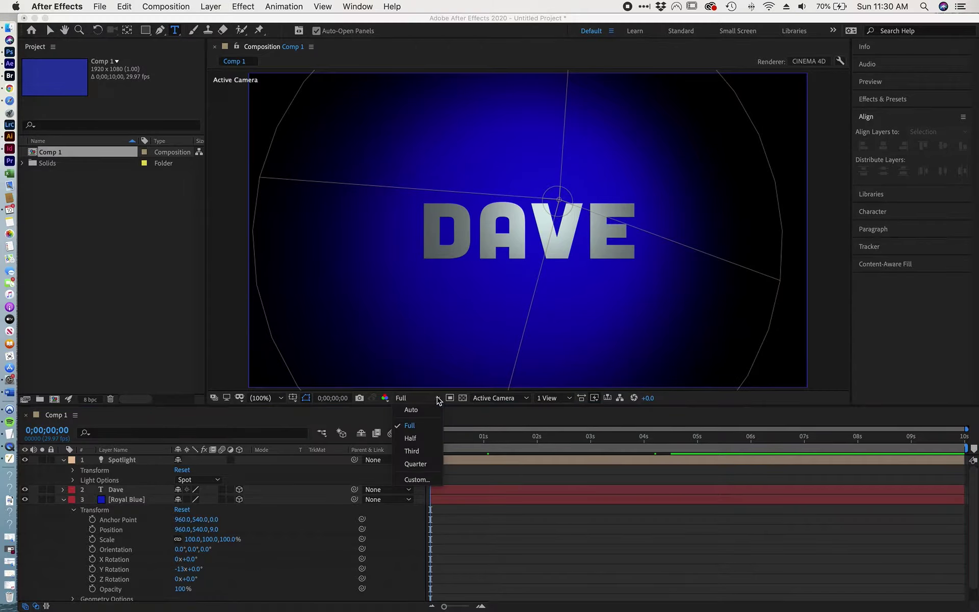
click(431, 438)
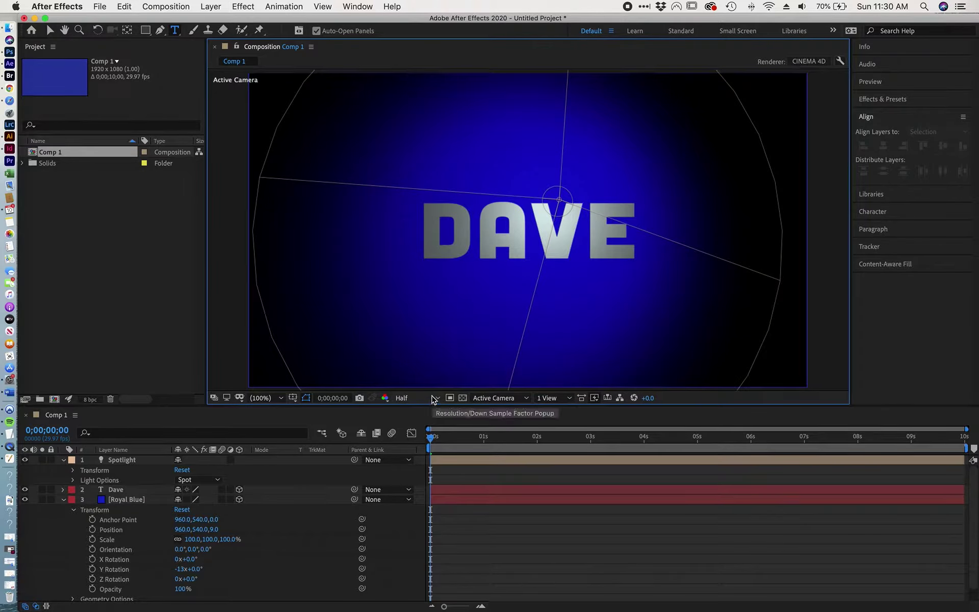
click(527, 401)
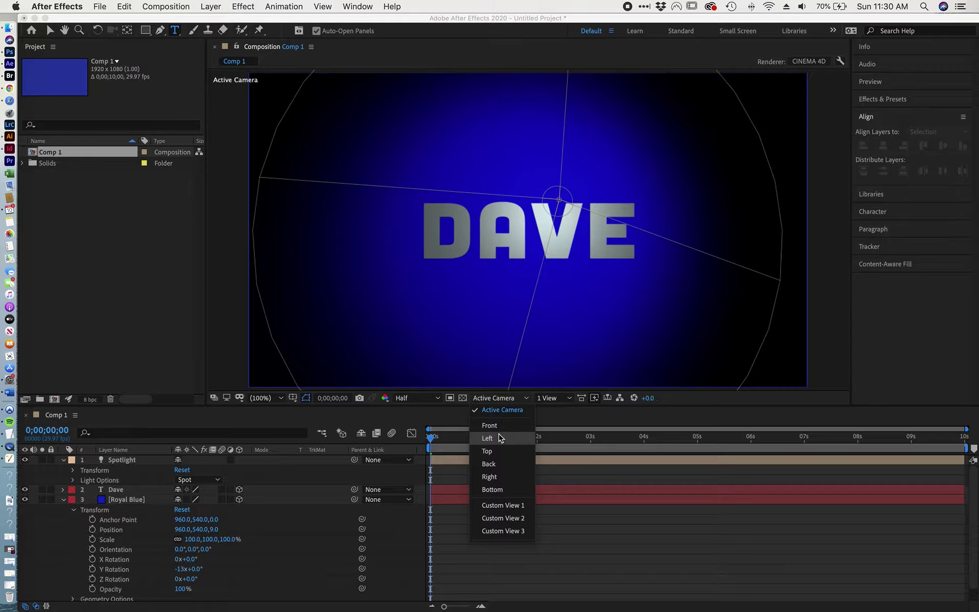
click(494, 449)
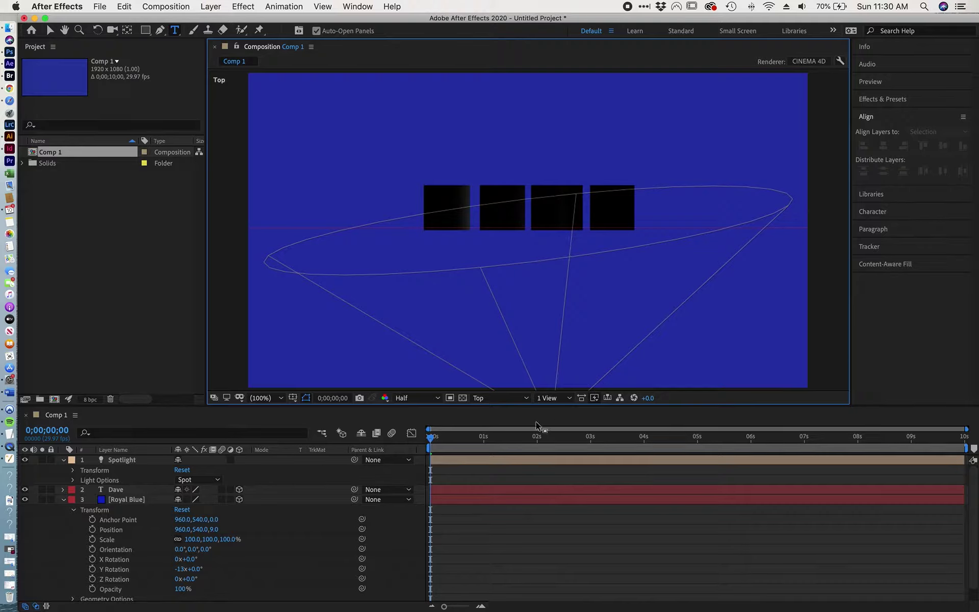
Scrub the timeline in Top view to watch the four letter blocks rotate, then open the view layouts.
drag(423, 441, 440, 441)
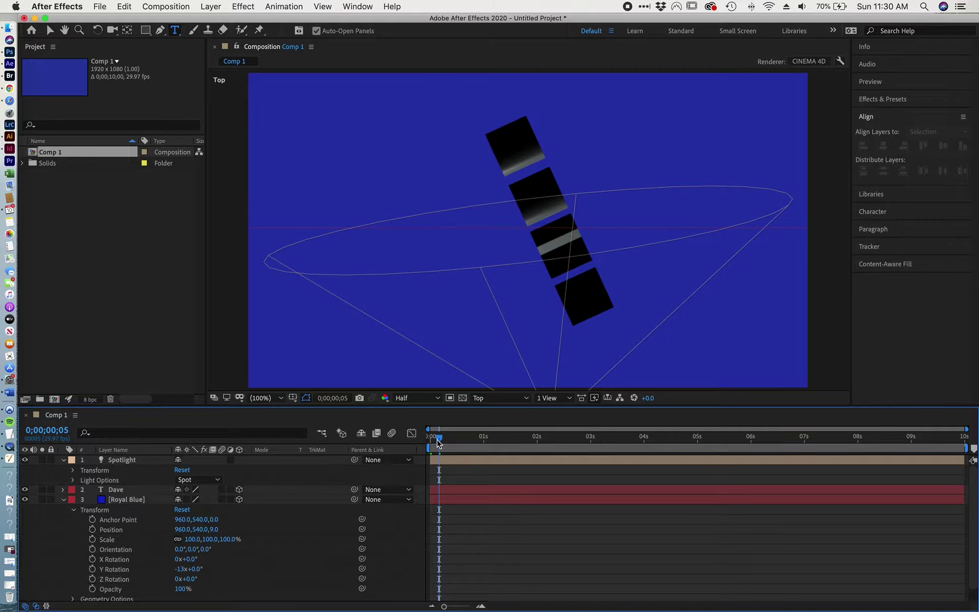
mouse_move(437, 443)
mouse_down()
mouse_move(470, 441)
mouse_move(428, 442)
mouse_up()
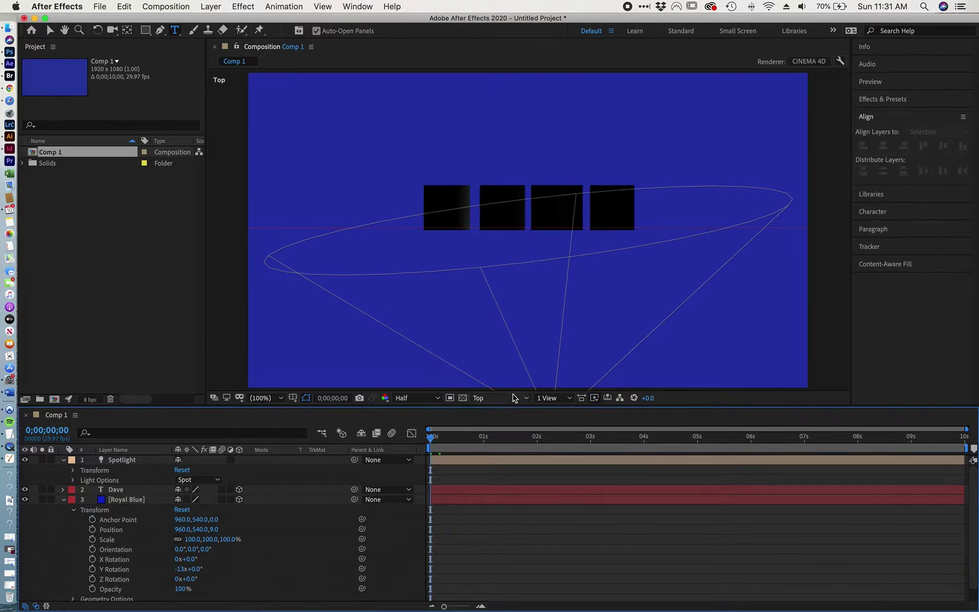
click(555, 402)
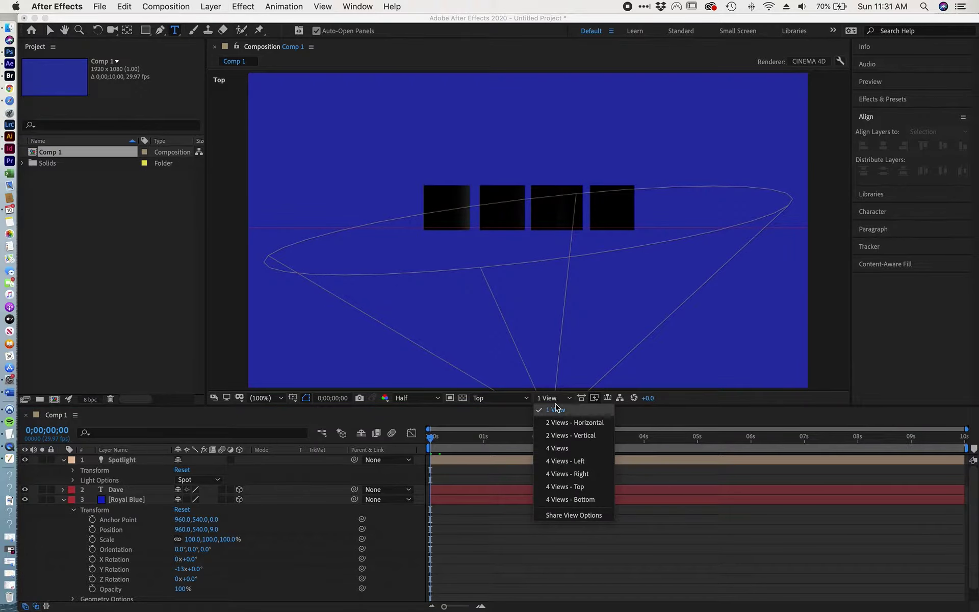
click(557, 449)
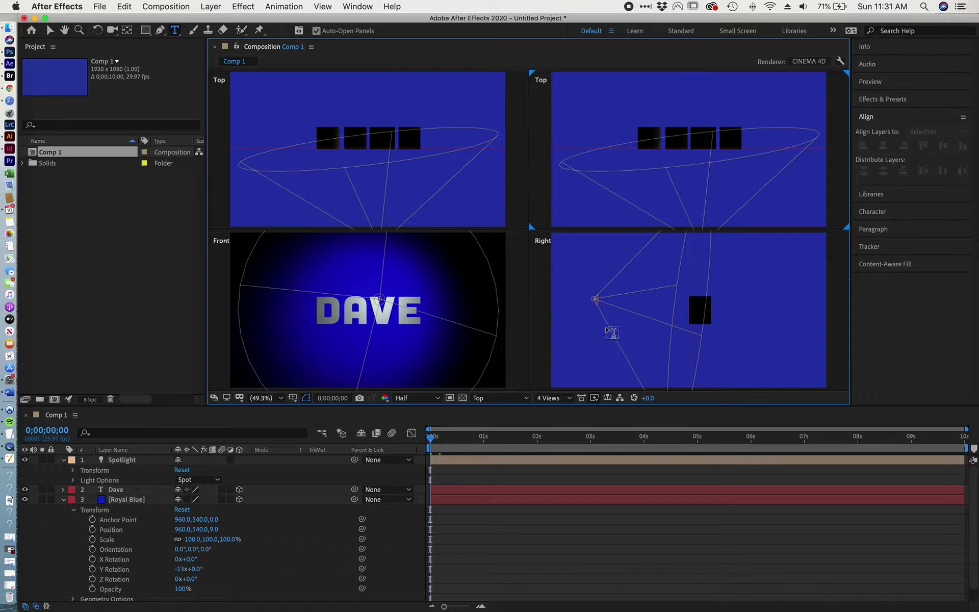
click(527, 398)
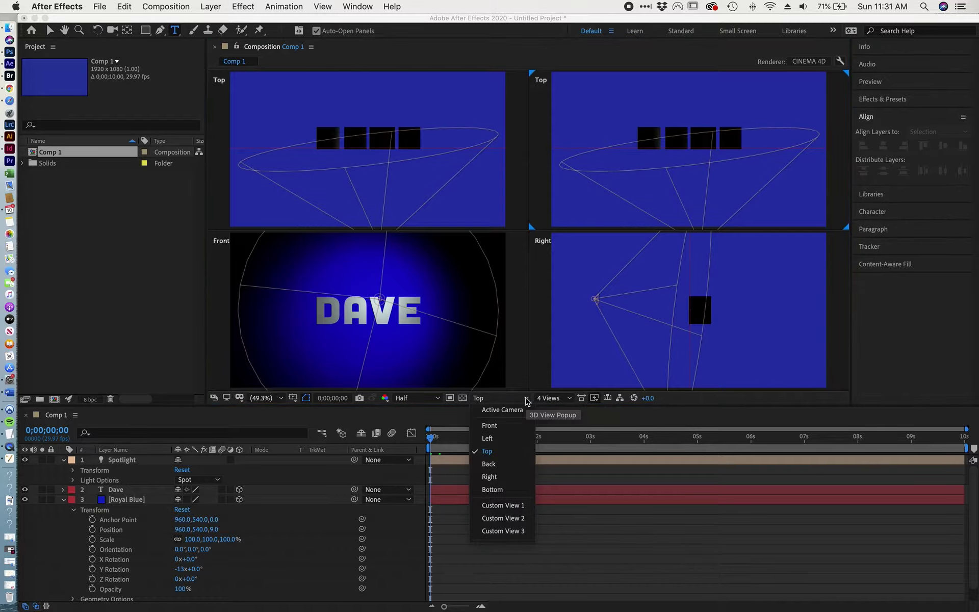
click(508, 408)
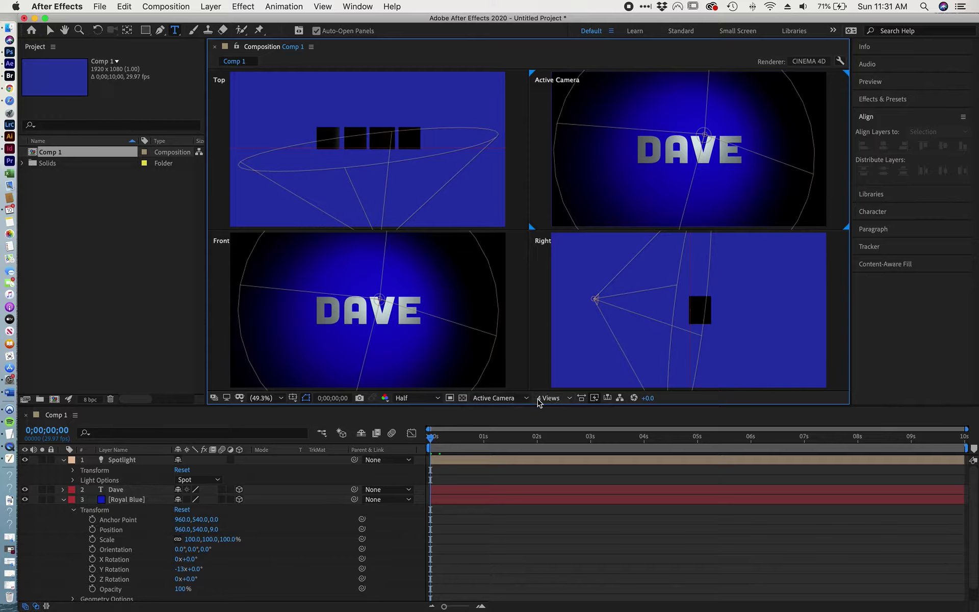
click(513, 399)
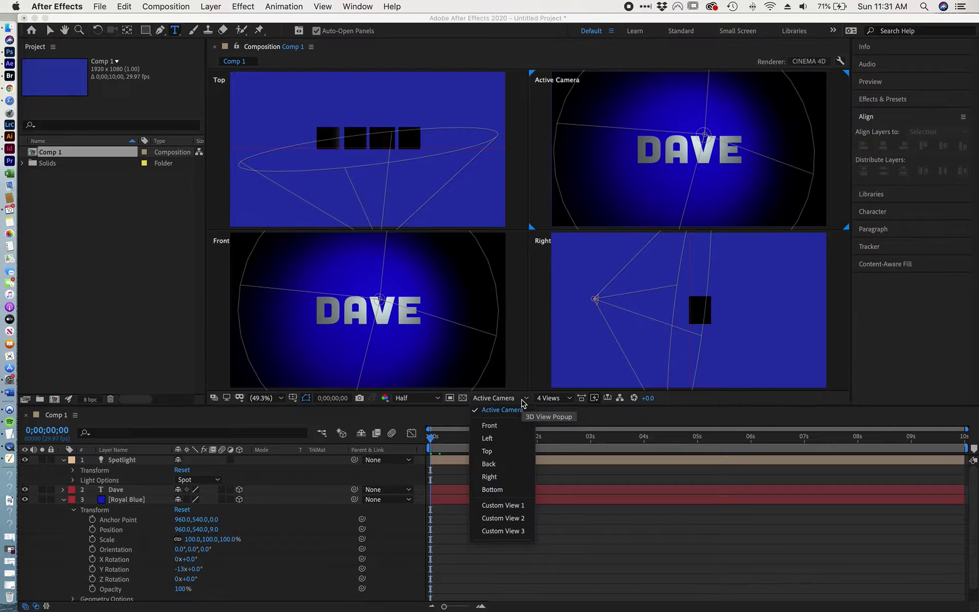
click(502, 452)
click(566, 401)
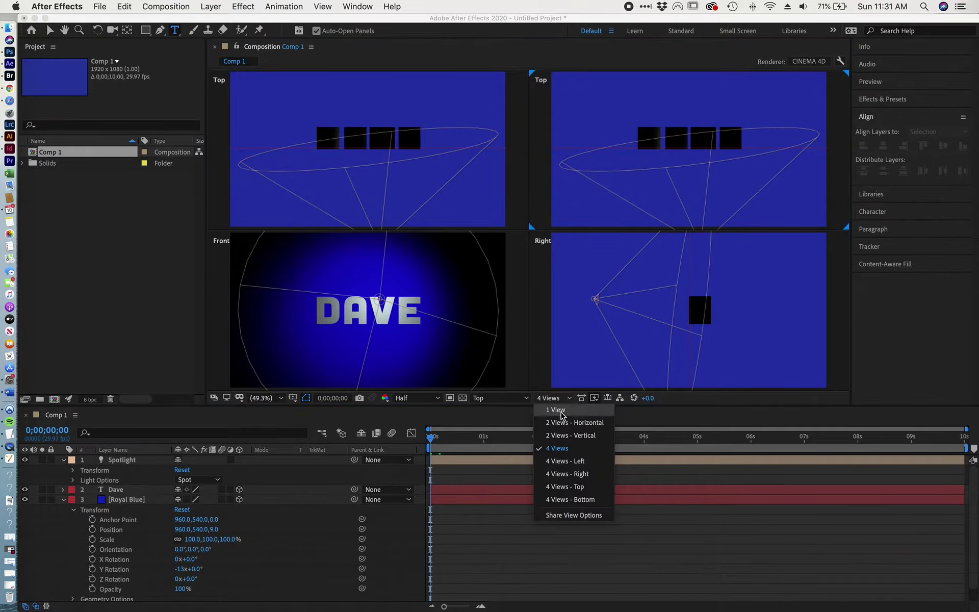
click(562, 411)
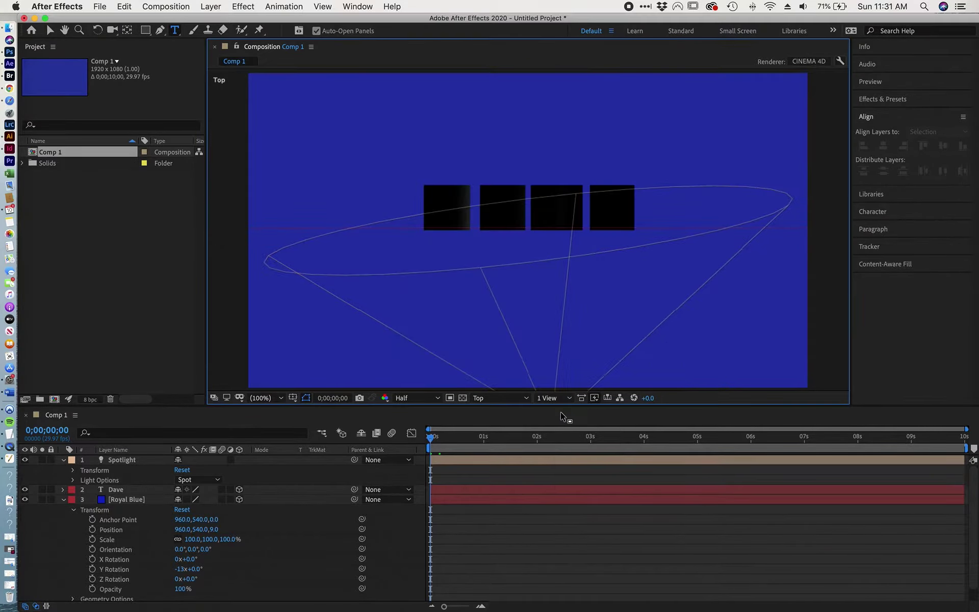
click(108, 501)
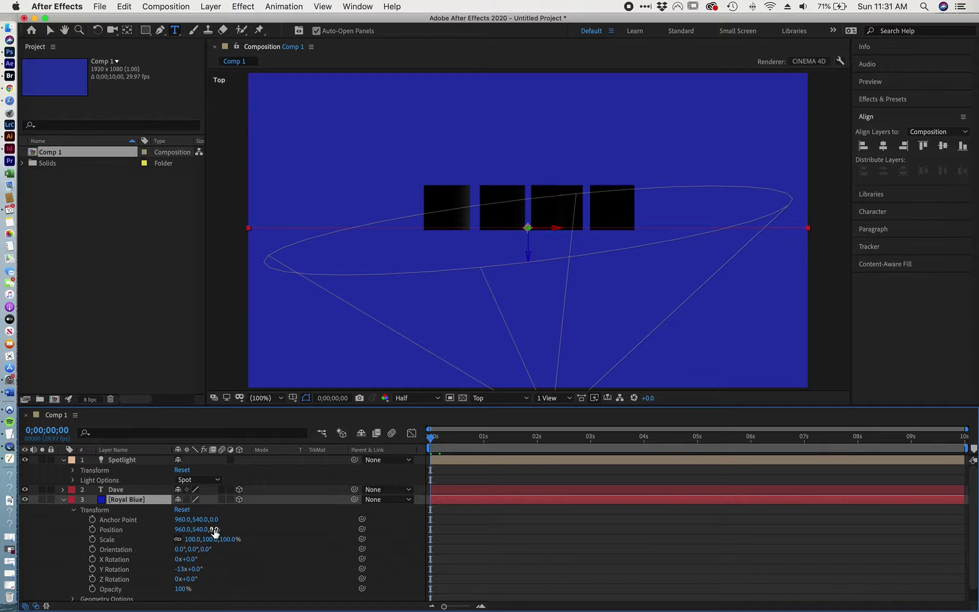
Push the Royal Blue solid back to Position Z 179, previewing the rotation along the way.
drag(214, 532, 223, 530)
mouse_move(431, 440)
mouse_down()
mouse_move(446, 438)
mouse_move(421, 442)
mouse_up()
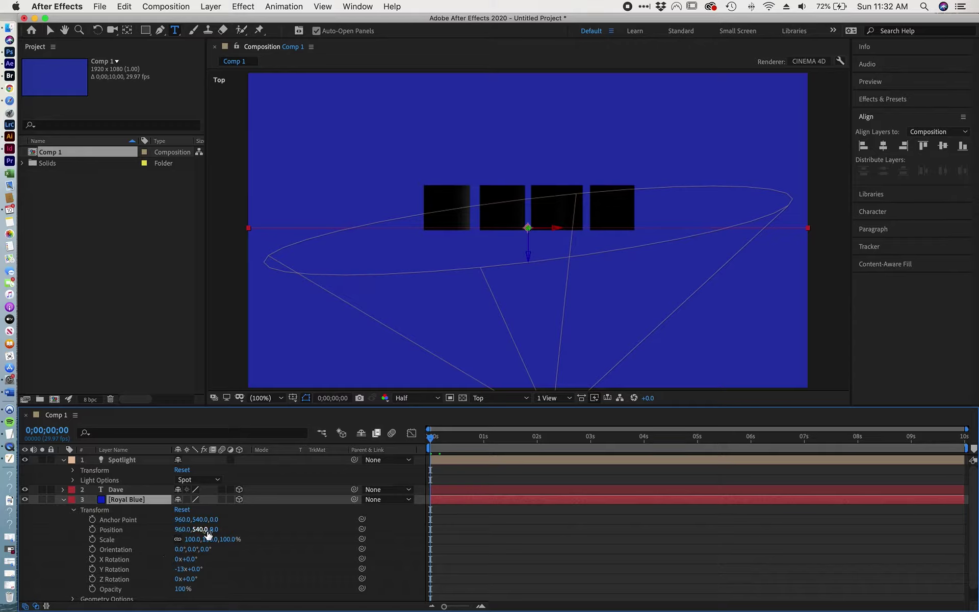
drag(213, 529, 287, 504)
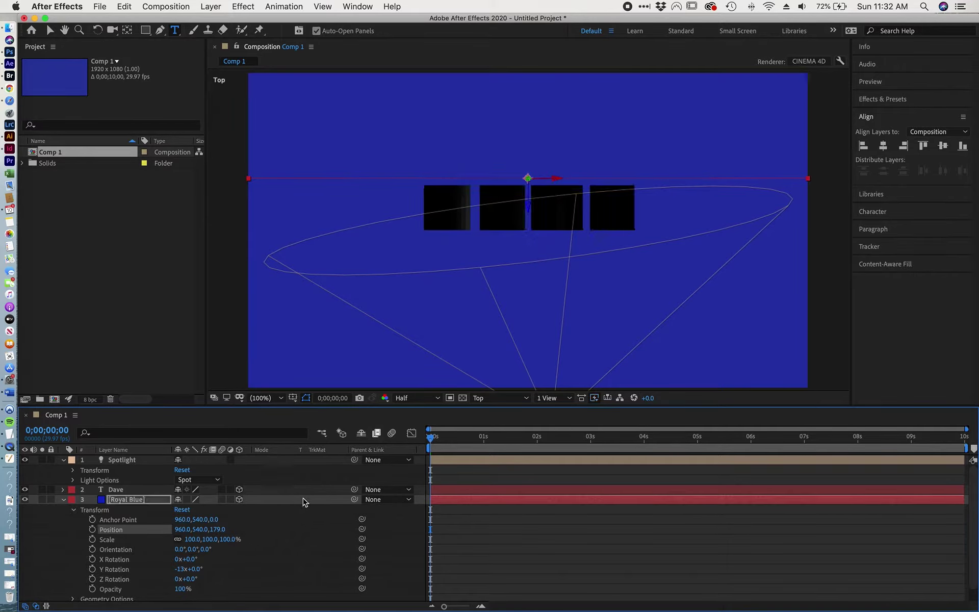
Switch the 3D view to Active Camera and scrub forward to watch DAVE spin.
click(494, 399)
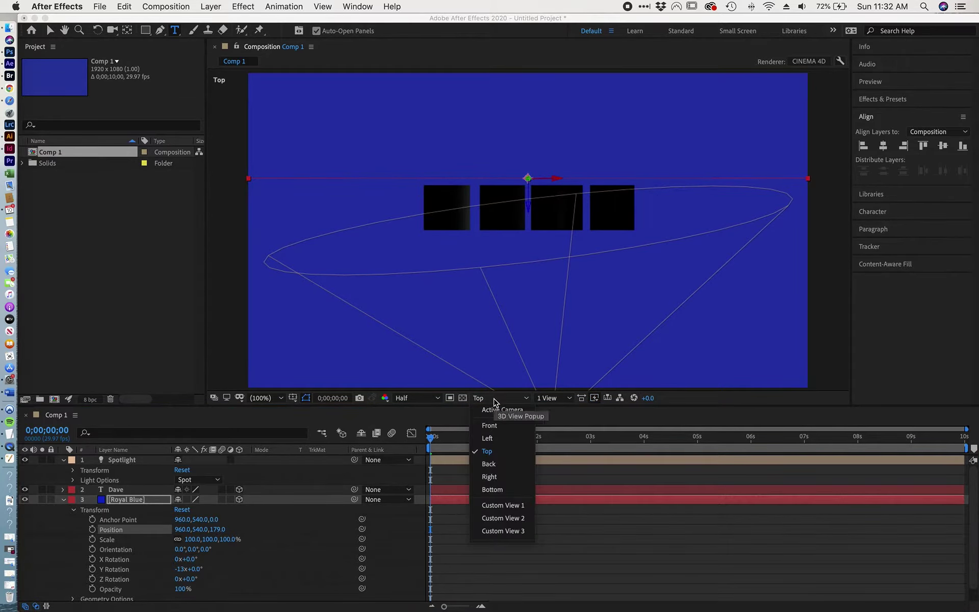
click(500, 412)
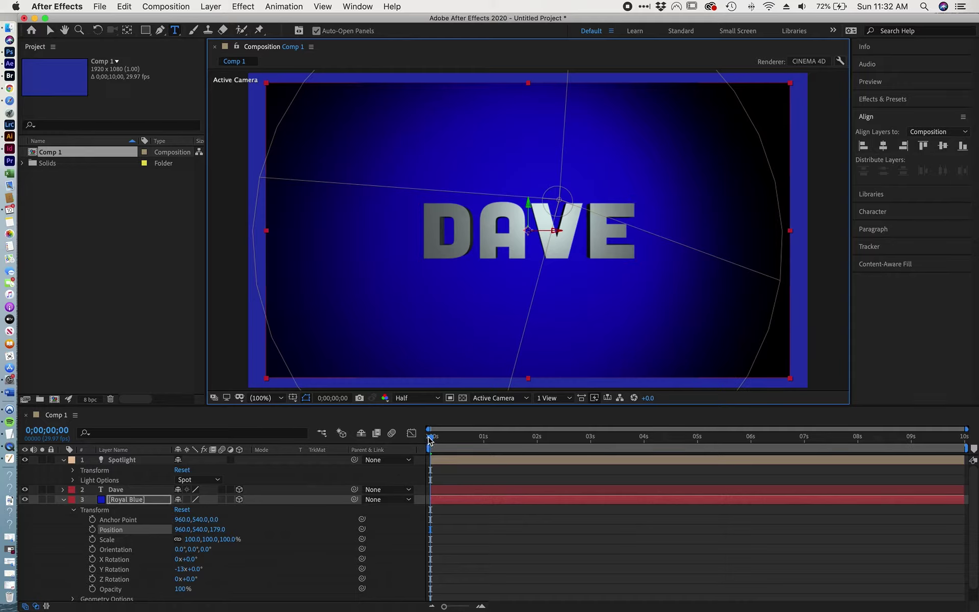
drag(430, 440, 487, 437)
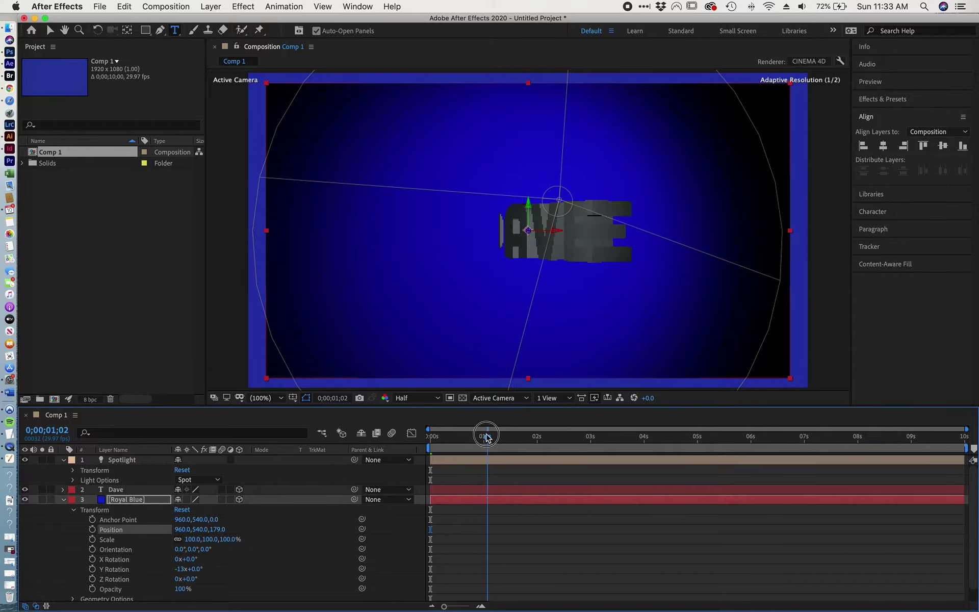
Switch the 3D view to Top.
click(547, 398)
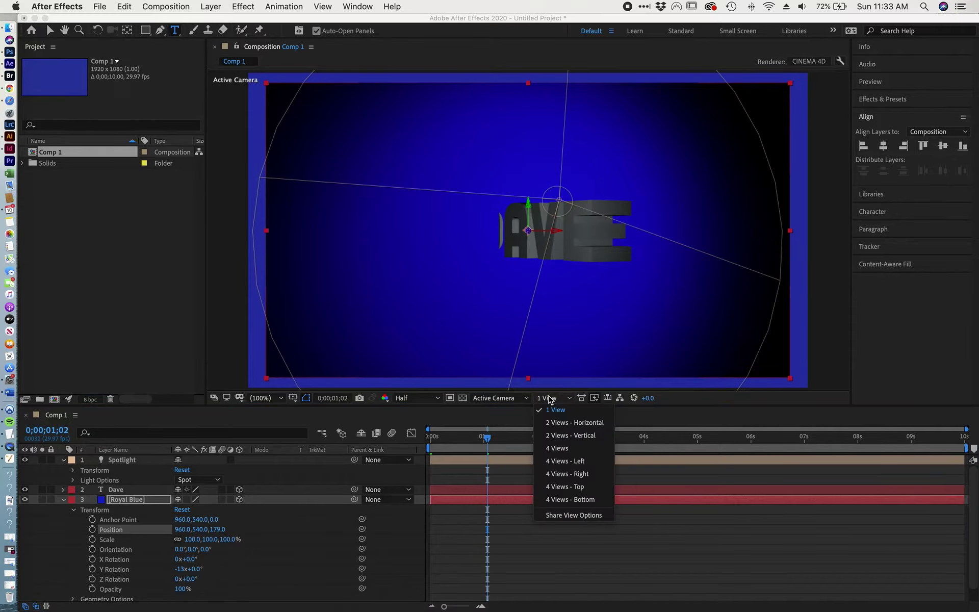
click(506, 398)
click(499, 451)
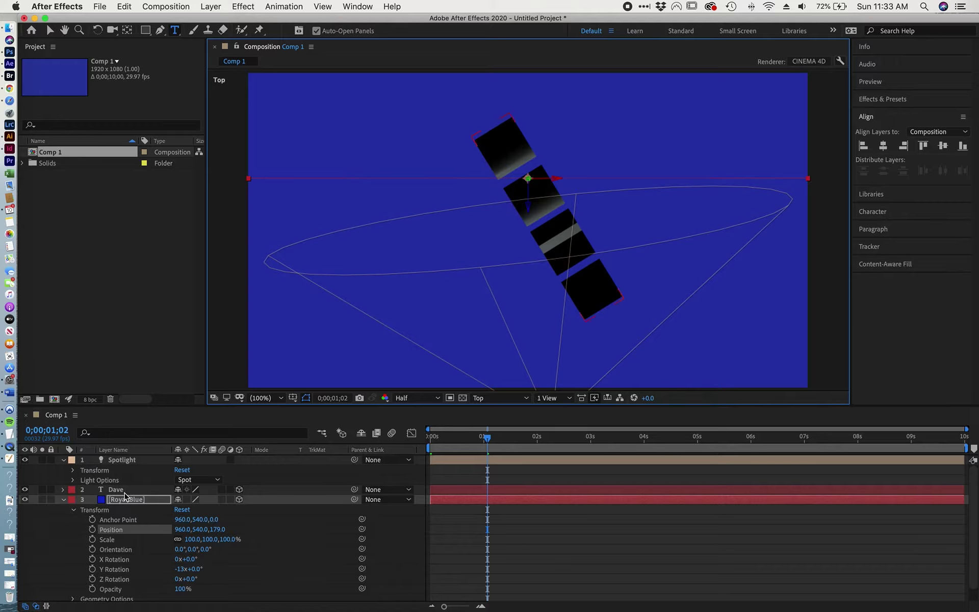
Select Royal Blue and scrub its Position Z back to about 419, checking spacing from above.
click(136, 502)
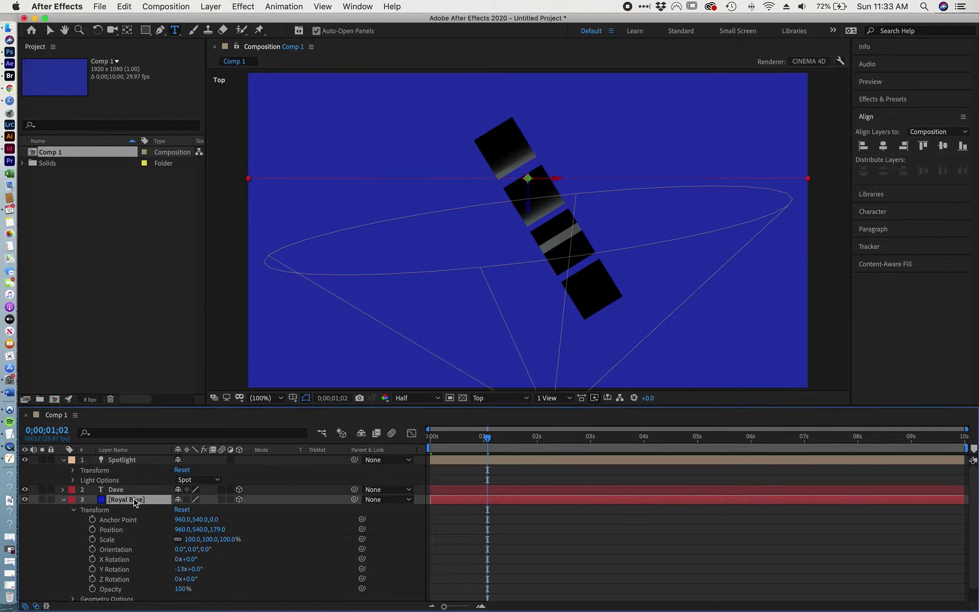
drag(219, 531, 268, 526)
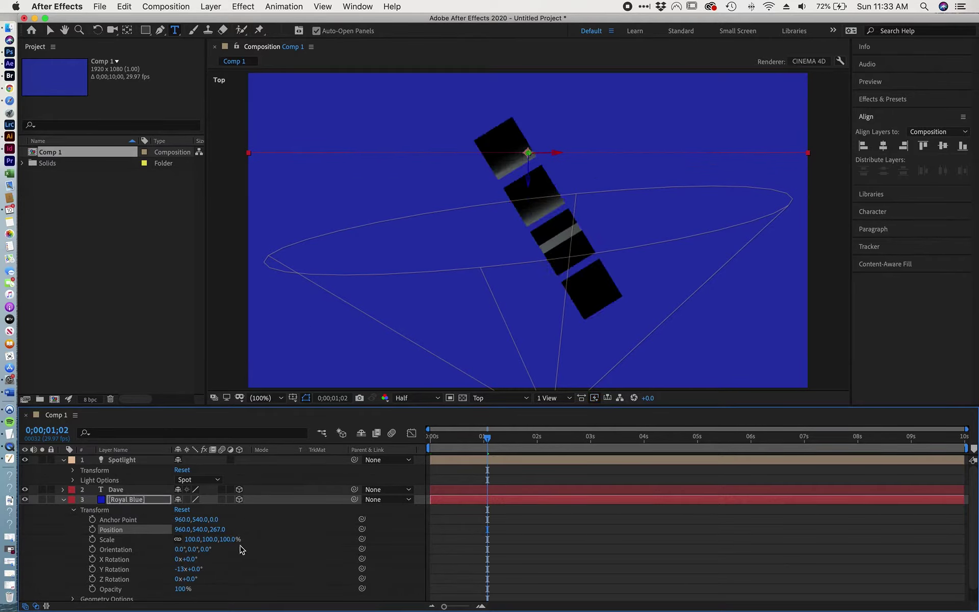
drag(217, 530, 287, 522)
mouse_move(486, 440)
mouse_down()
mouse_move(436, 442)
mouse_move(477, 441)
mouse_up()
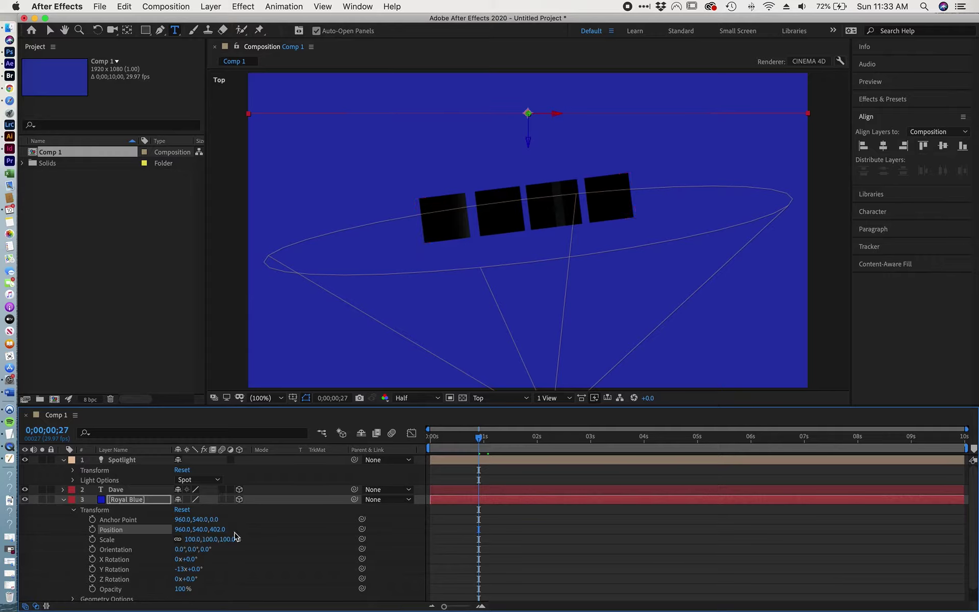
drag(224, 533, 227, 526)
Switch to Active Camera view and scrub through the first second to review the spin.
click(480, 398)
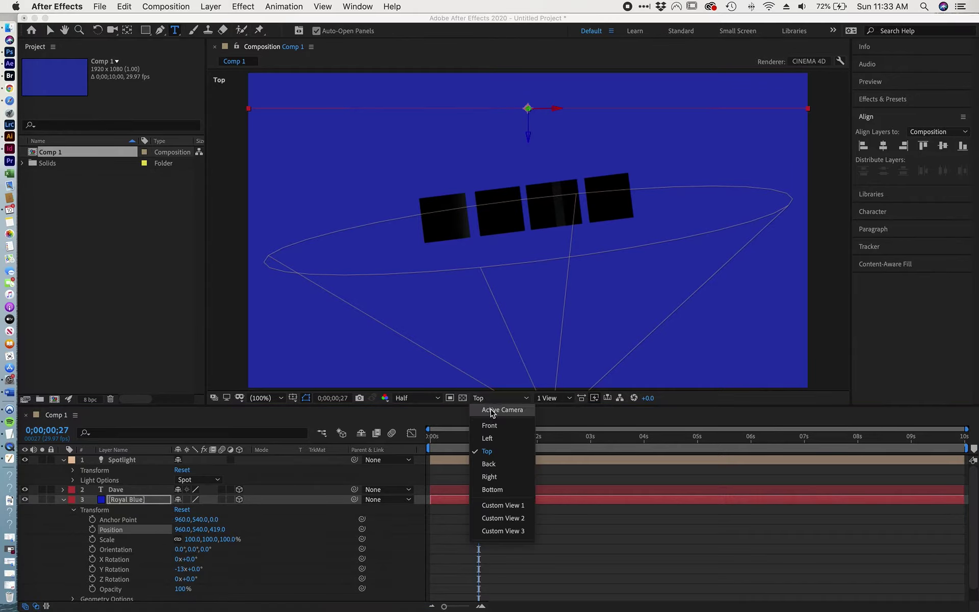
click(493, 410)
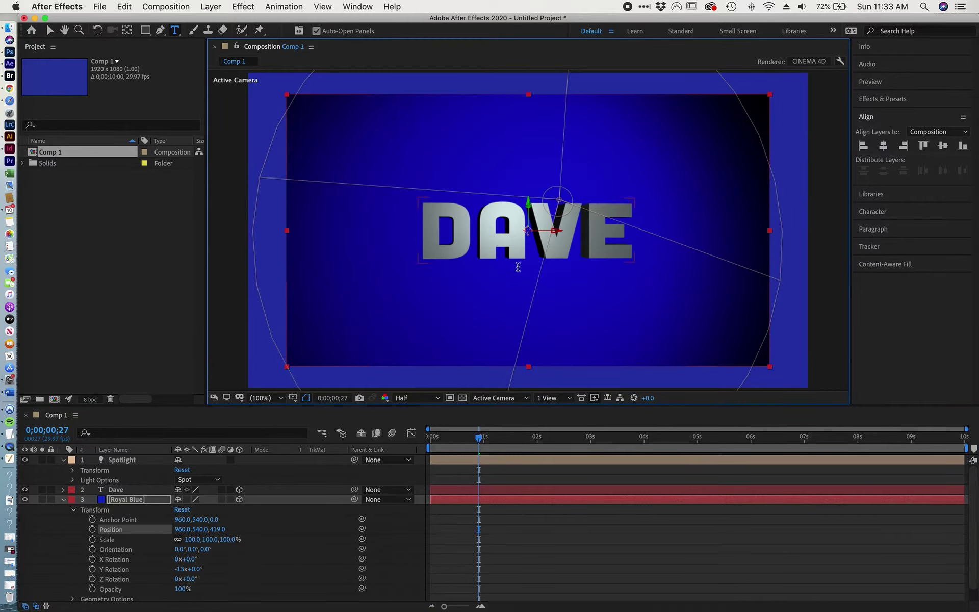
click(472, 437)
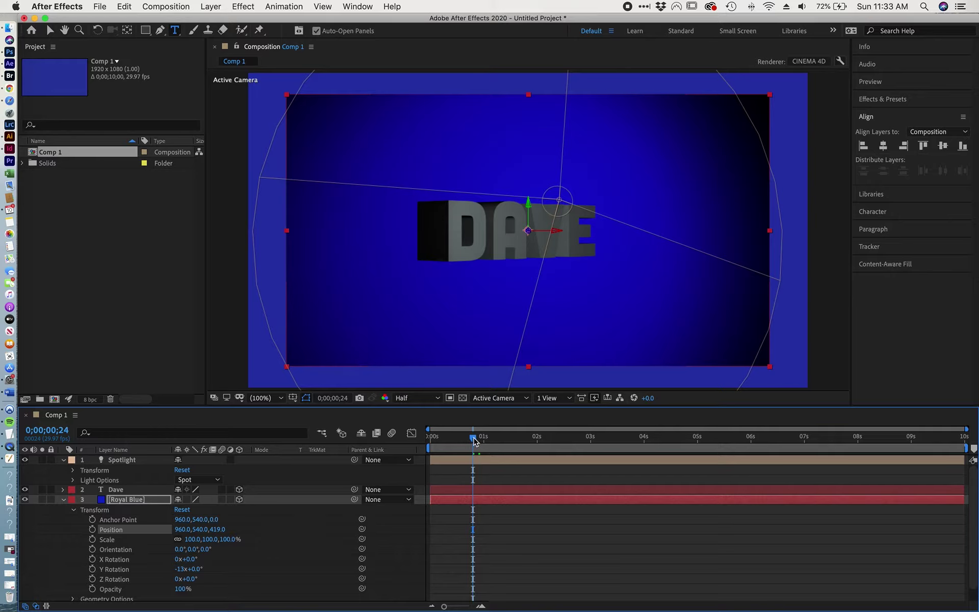
mouse_move(474, 440)
mouse_down()
mouse_move(431, 439)
mouse_move(487, 440)
mouse_up()
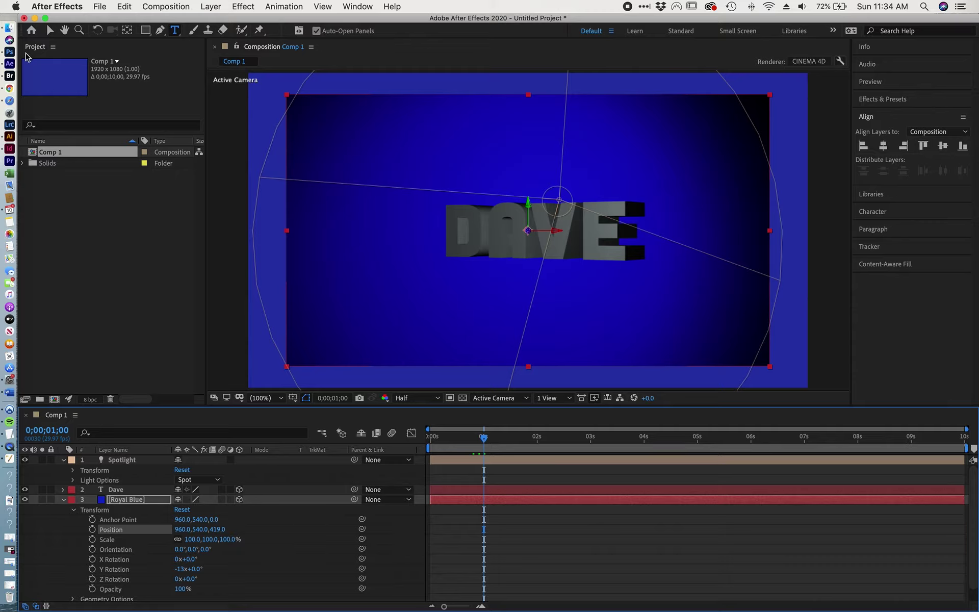
Scale the Royal Blue solid up to 119% with the Selection tool.
click(50, 32)
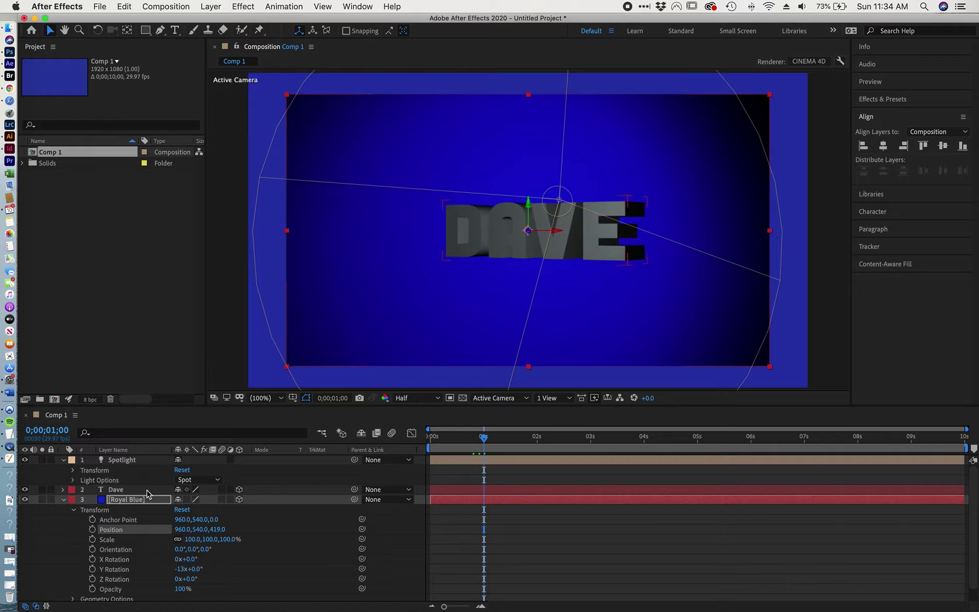
click(145, 502)
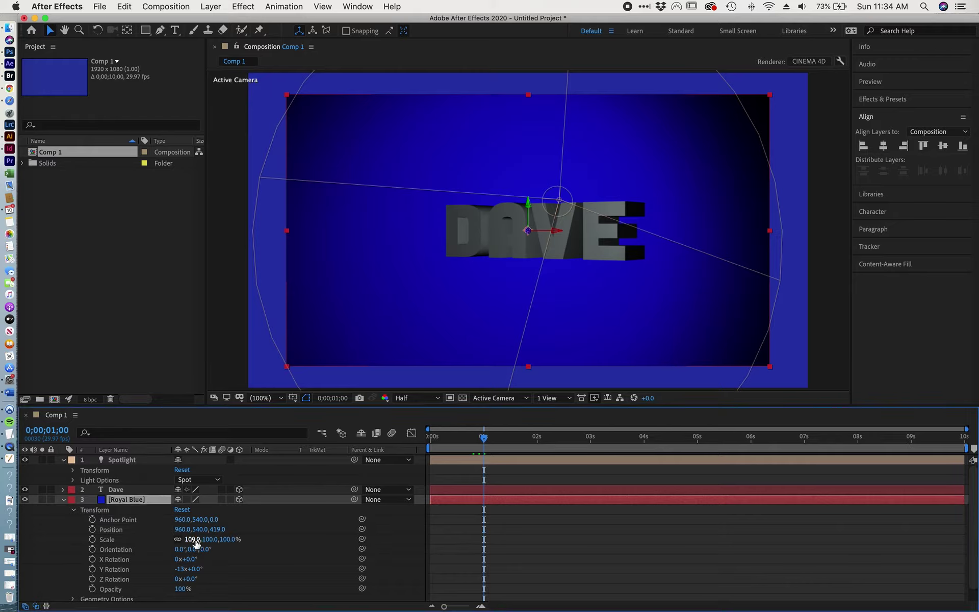
drag(190, 539, 203, 539)
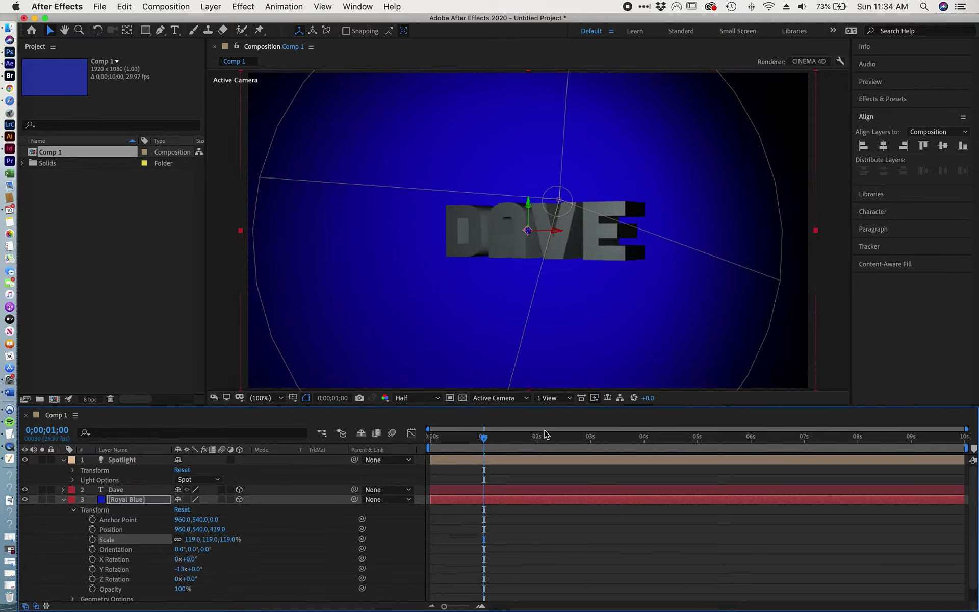
Return to frame 0 and play a preview of the DAVE spin.
drag(485, 439, 404, 451)
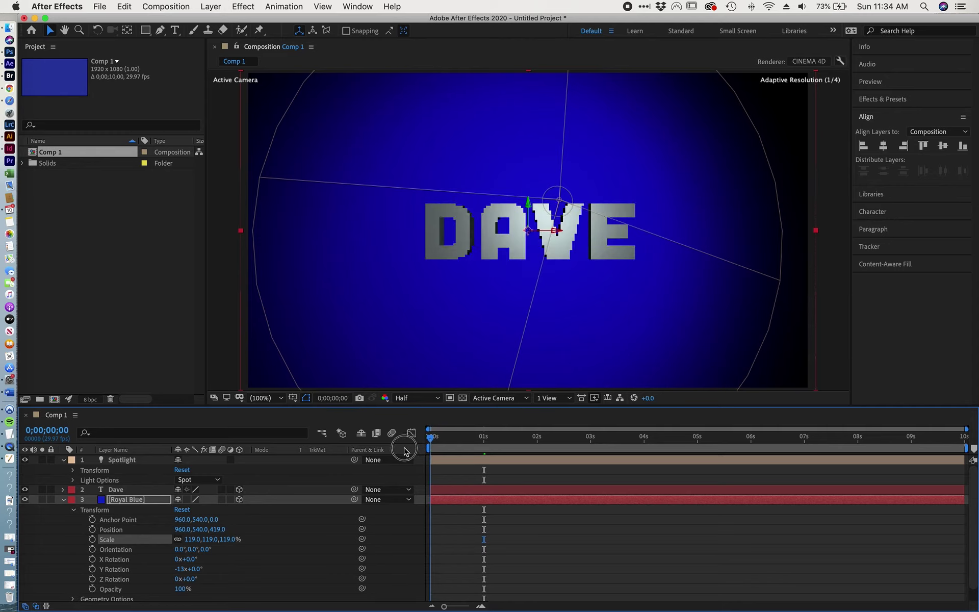
key(space)
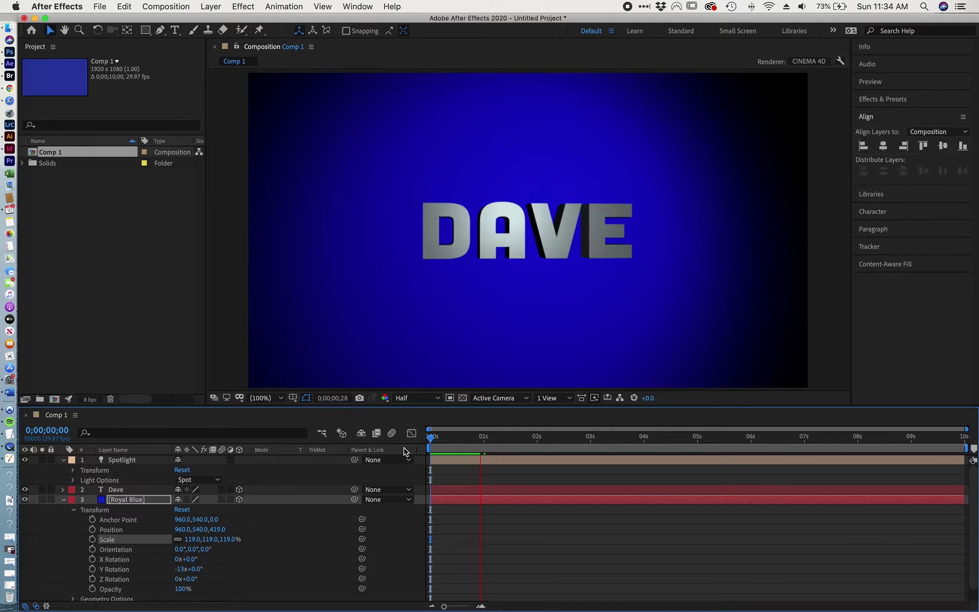
key(space)
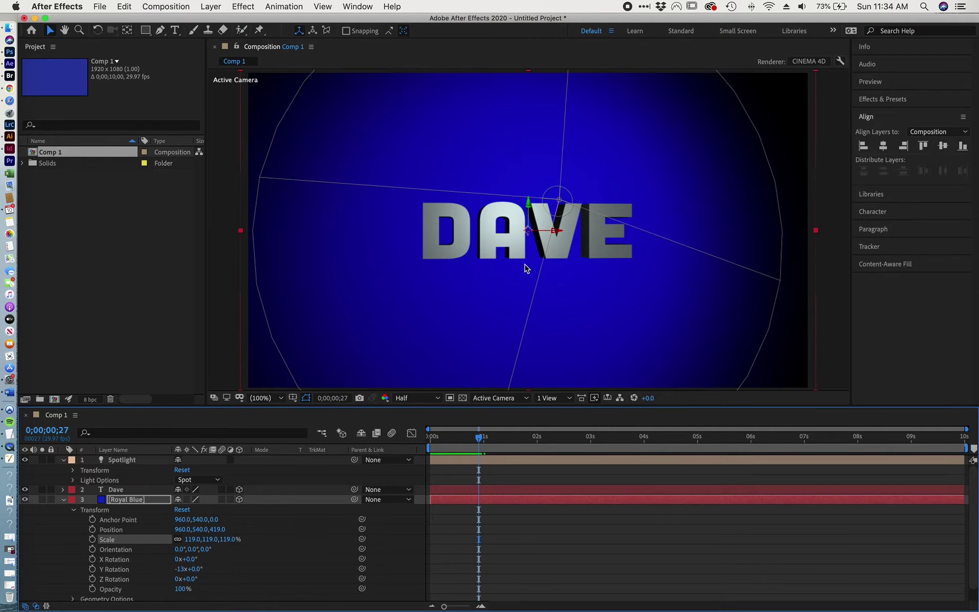
Switch the 3D view to Top.
click(547, 400)
click(547, 400)
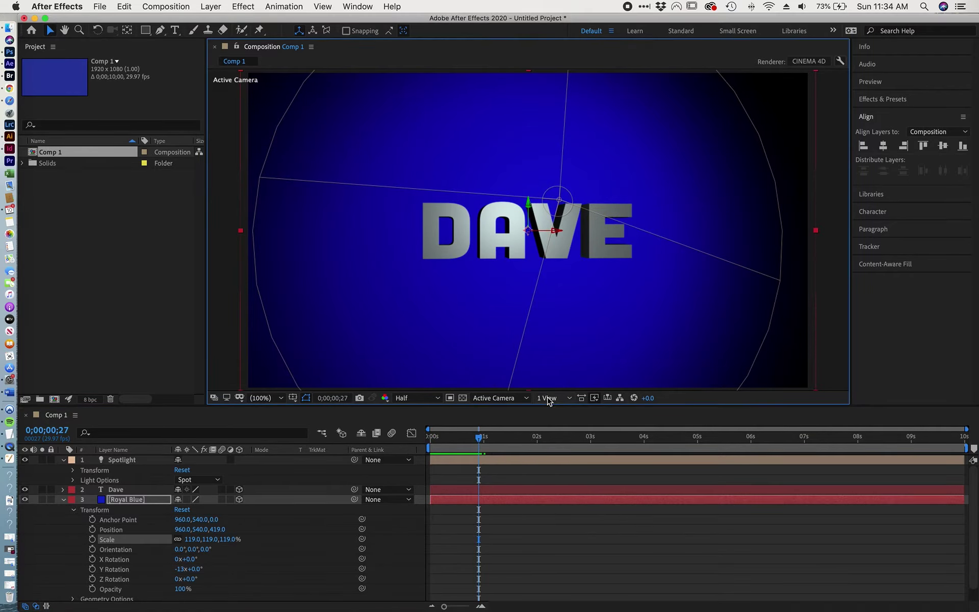
click(525, 400)
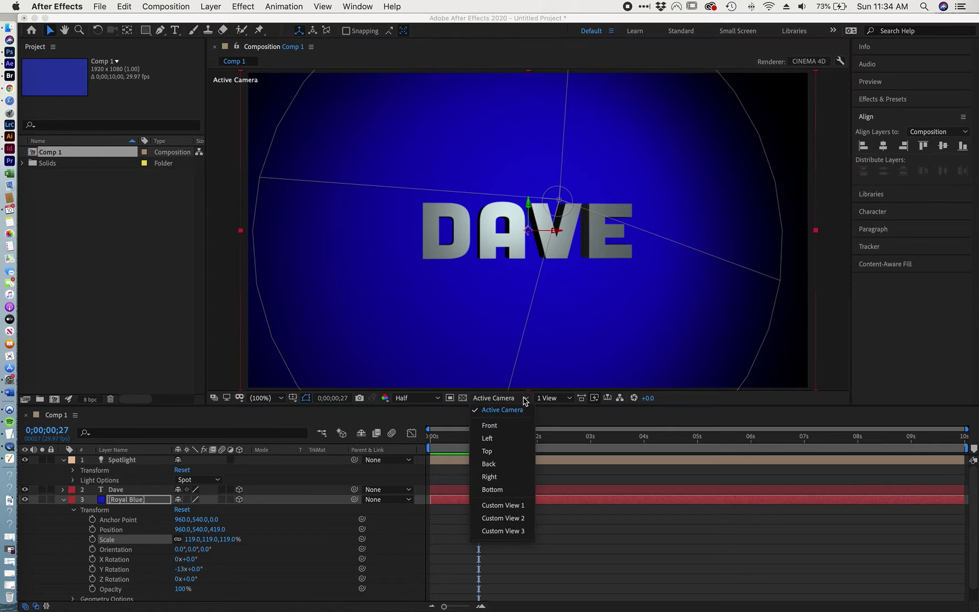
click(501, 451)
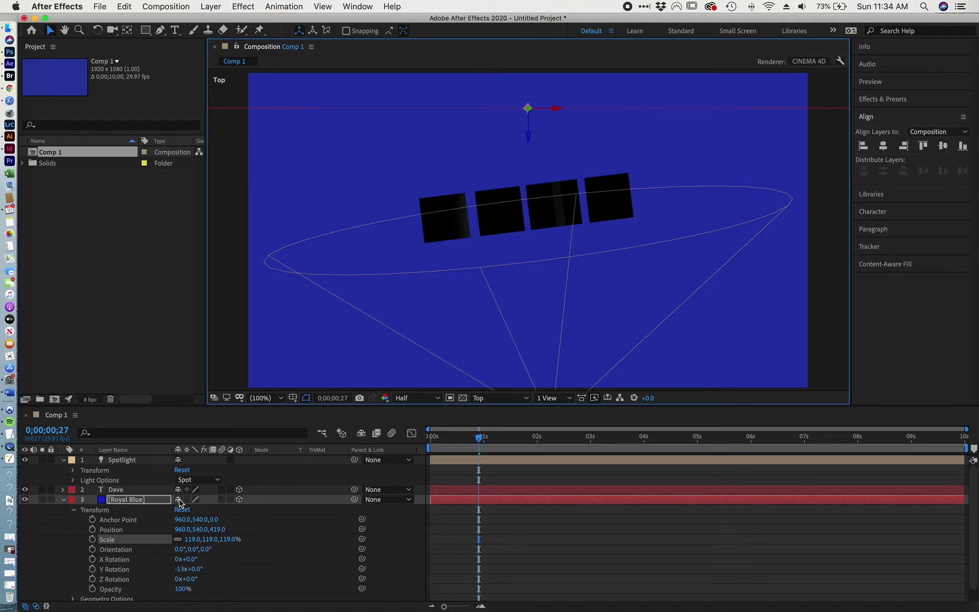
Select the Spotlight layer, zoom the viewer to 50%, and reveal its Transform properties.
click(125, 490)
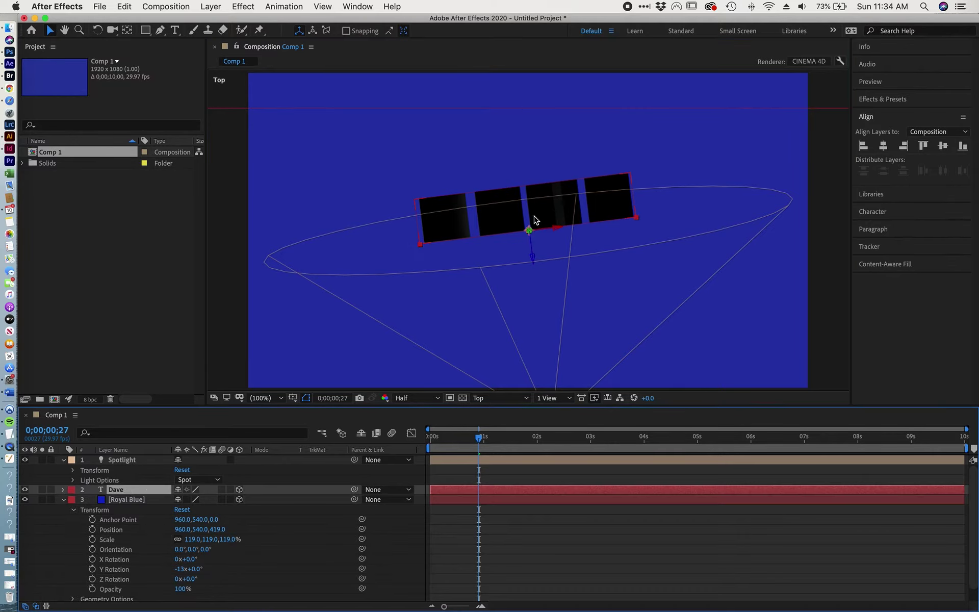
click(140, 460)
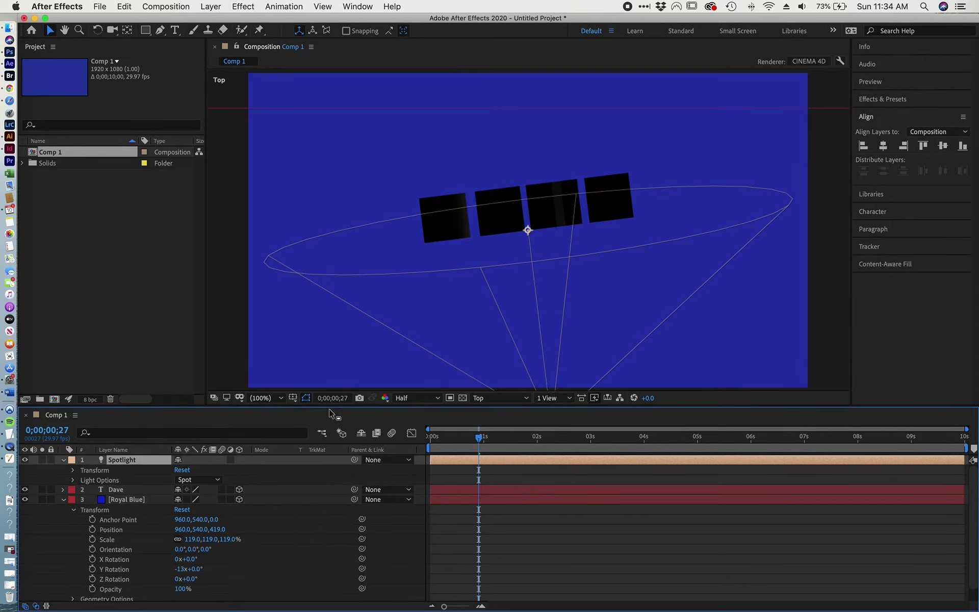
click(281, 399)
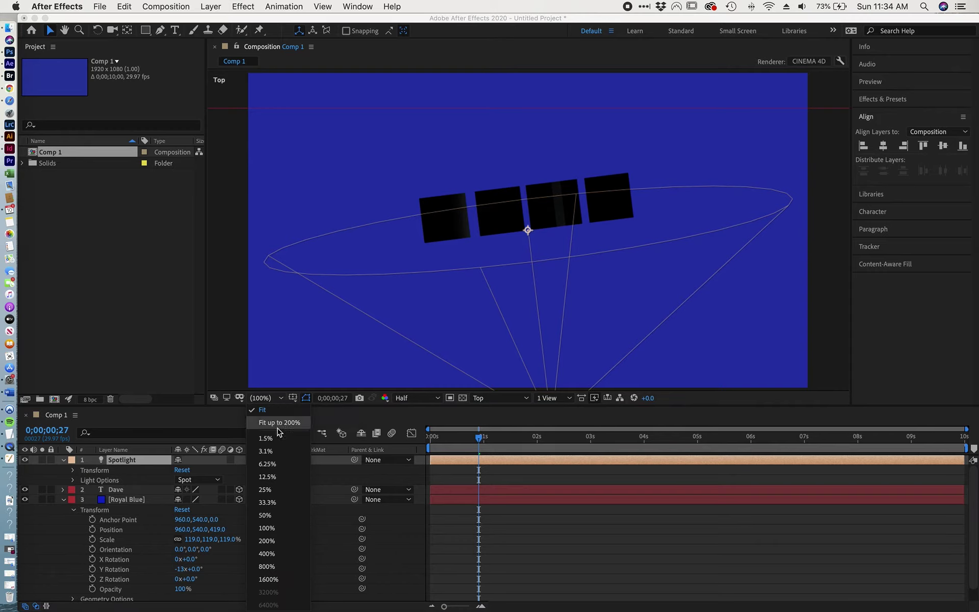
click(269, 516)
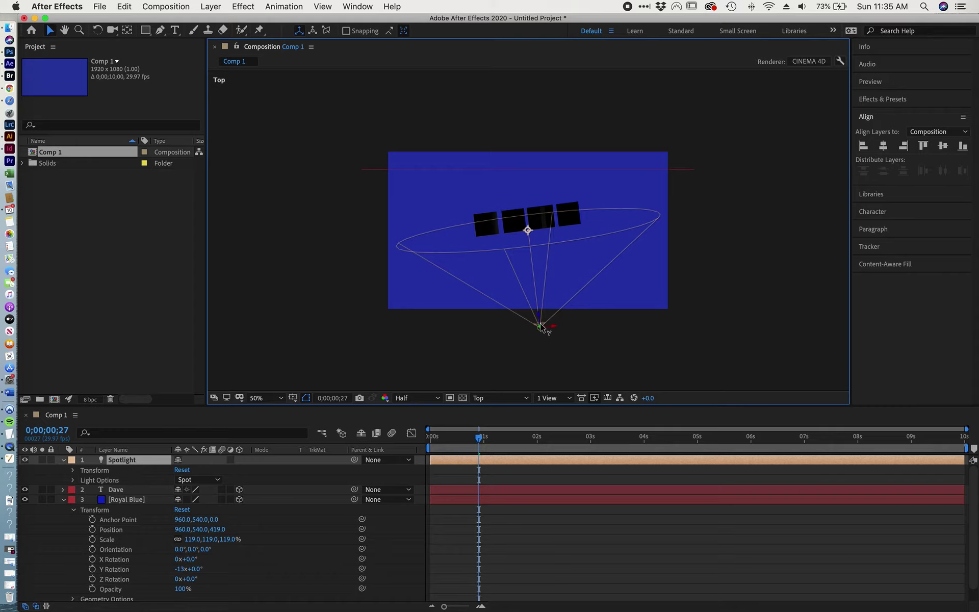
click(74, 470)
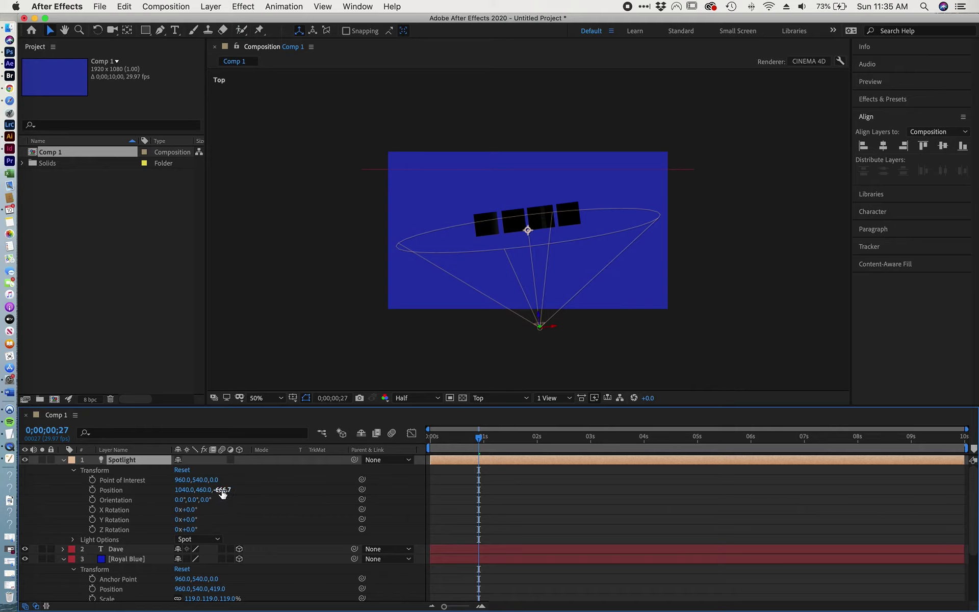
Move the Spotlight's Position Z to about -466.7, closer to the text.
drag(222, 493, 310, 463)
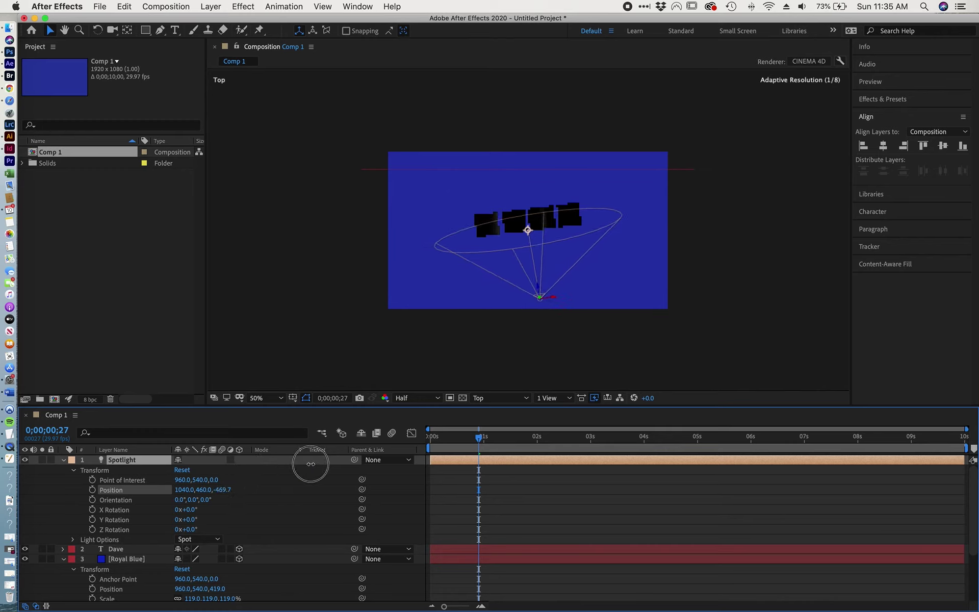
mouse_move(310, 464)
mouse_down()
mouse_move(102, 490)
mouse_move(296, 450)
mouse_up()
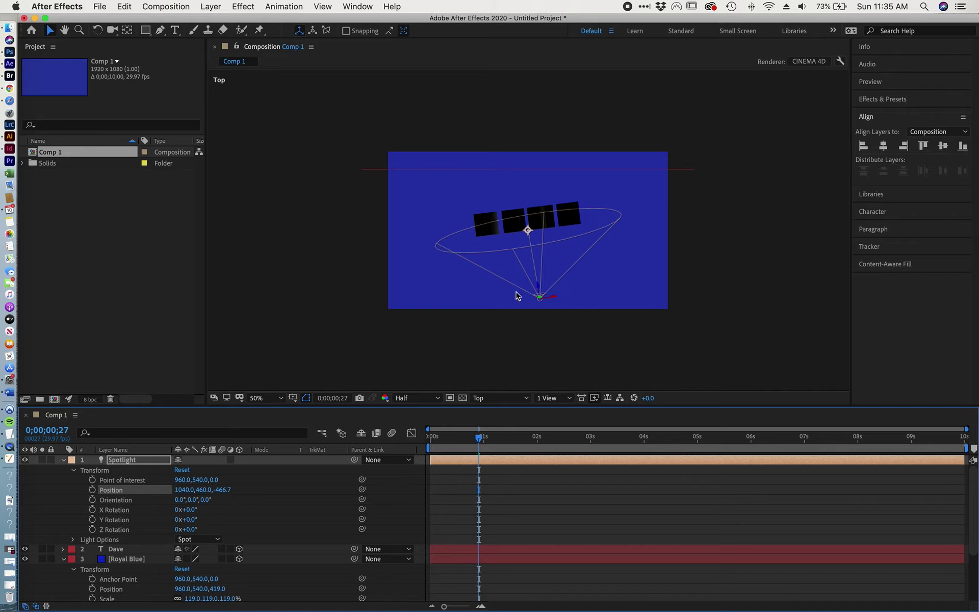
In the Active Camera view, set Spotlight Position Z to -591.7 and return the playhead to 0.
click(506, 398)
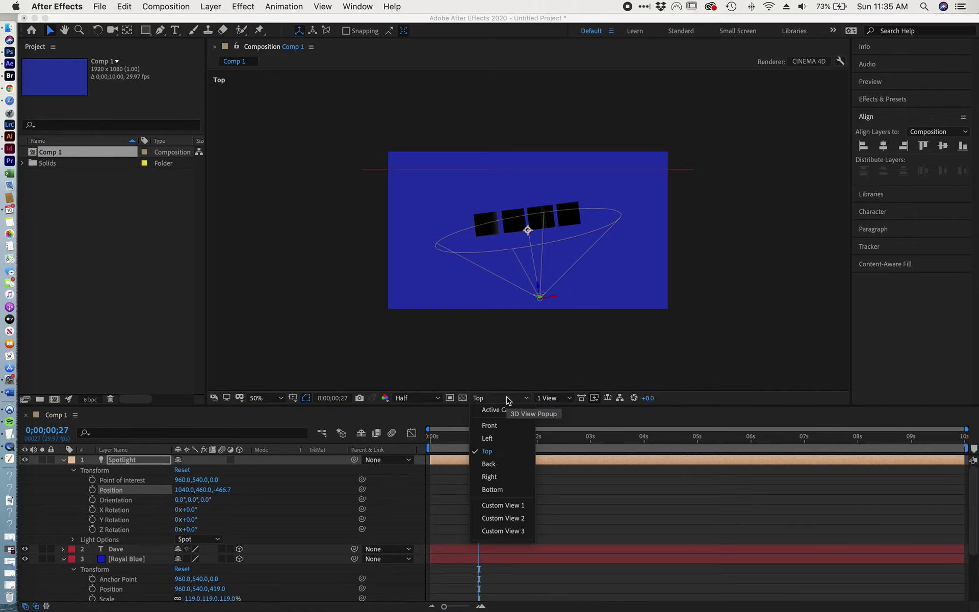
click(508, 411)
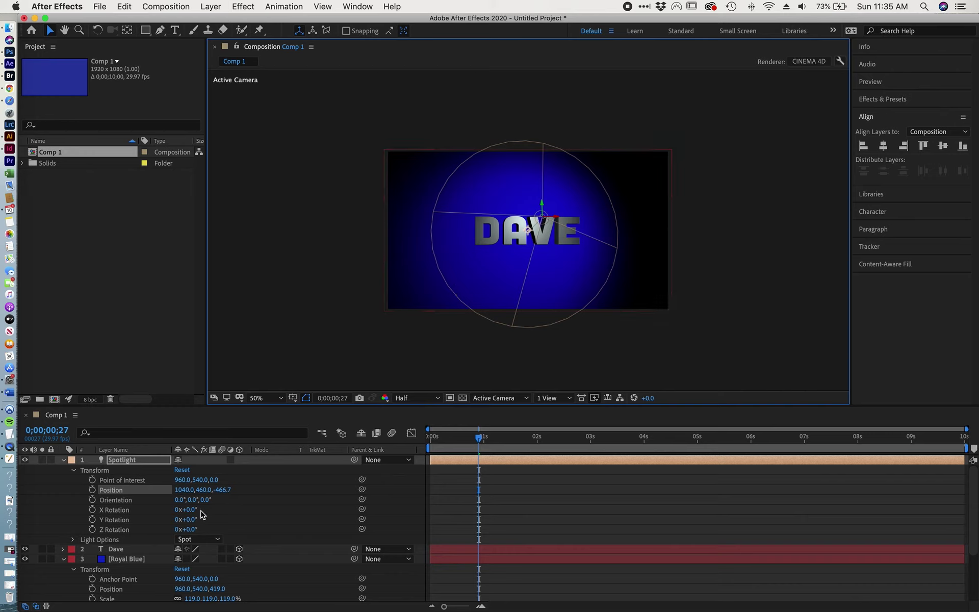
drag(222, 492, 85, 457)
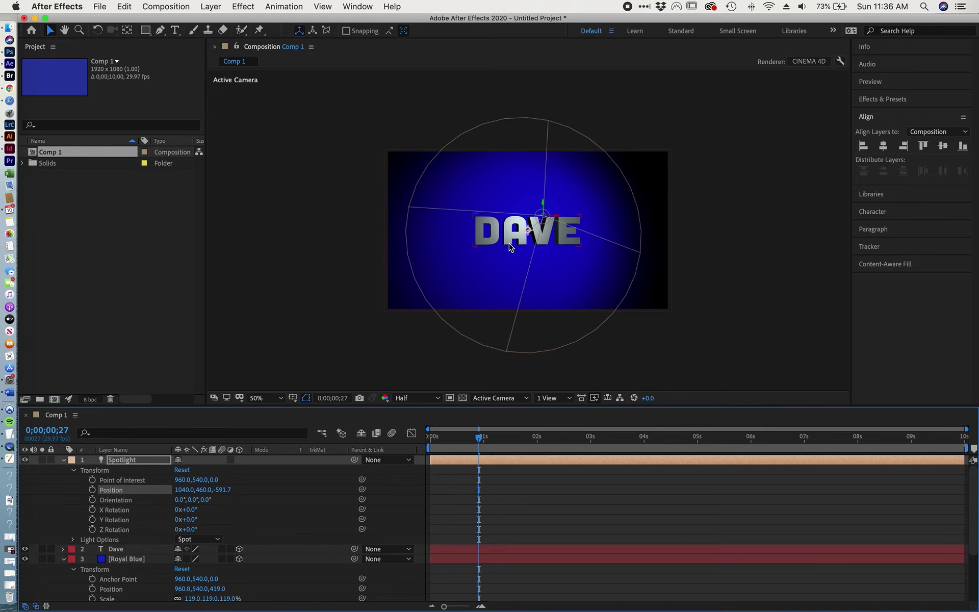
drag(481, 442, 425, 447)
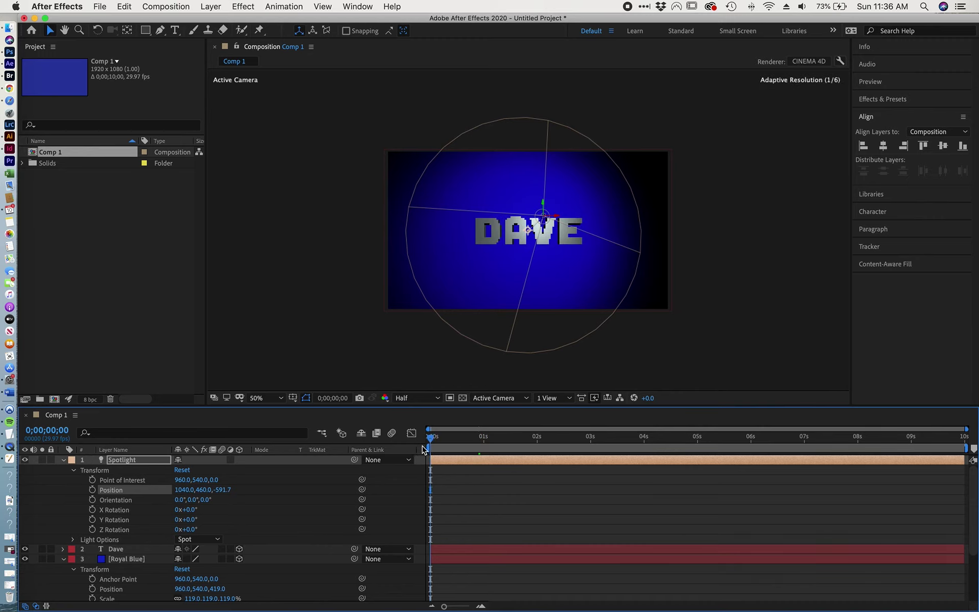
Preview the spinning lit DAVE animation to about 0;00;00;26, then view the scene from Top.
key(space)
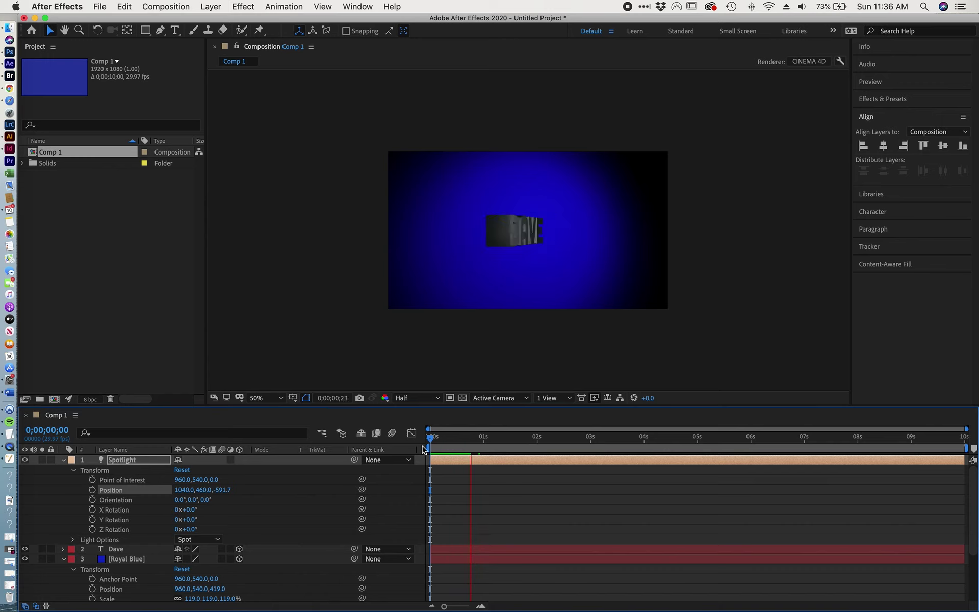
key(space)
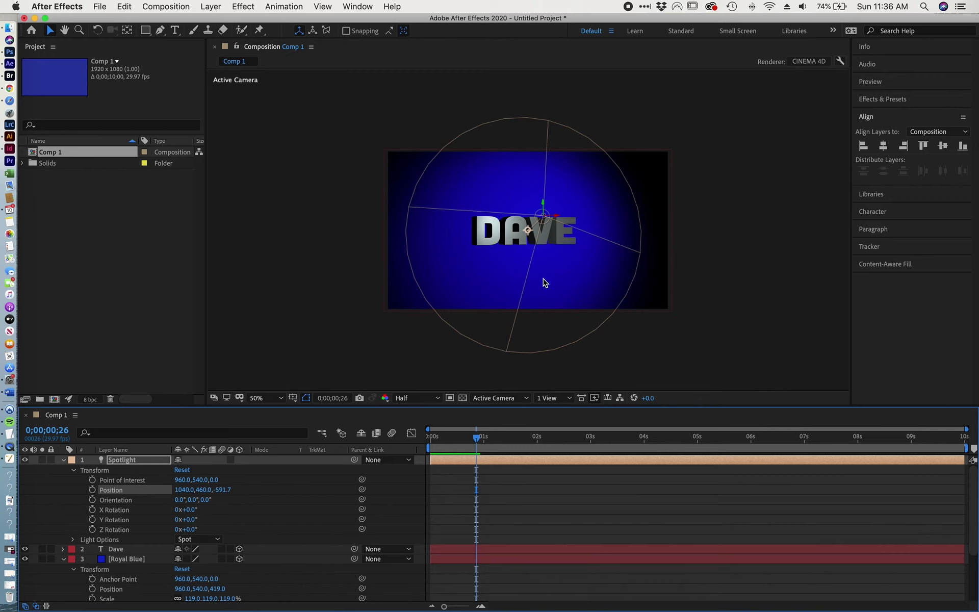
click(519, 399)
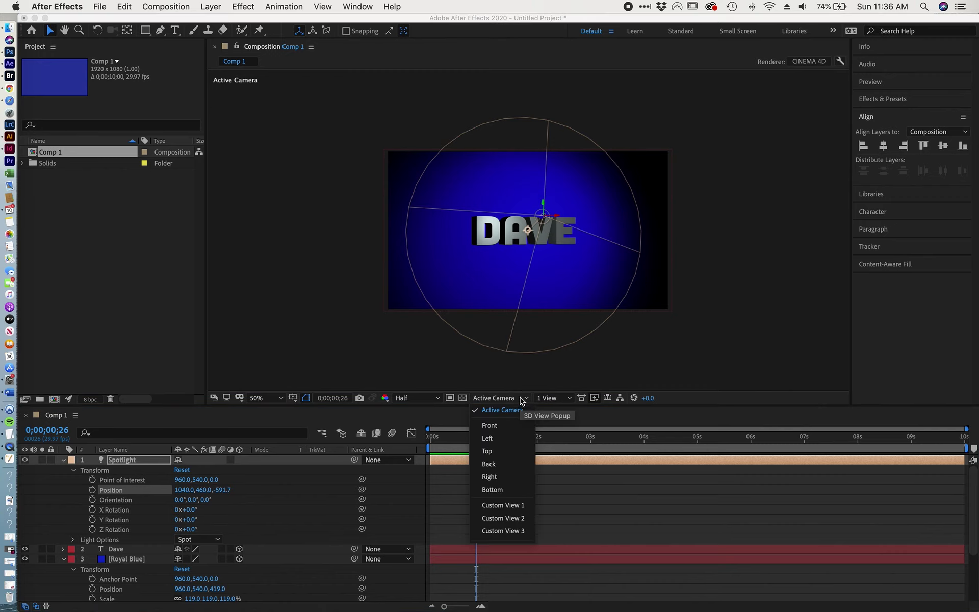
click(509, 451)
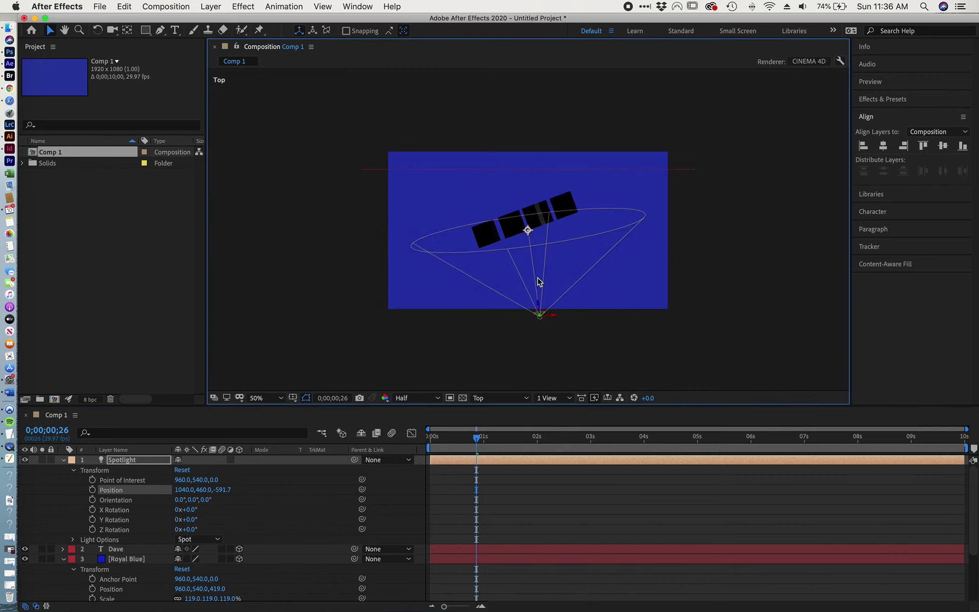